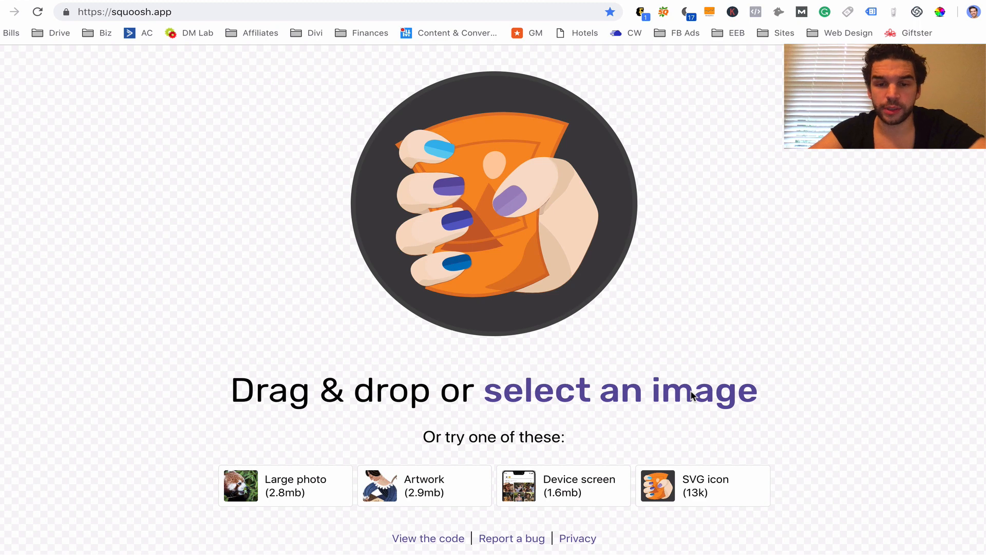
Load Misc-Steel-5.jpg from the Desktop for compression
left_click(672, 392)
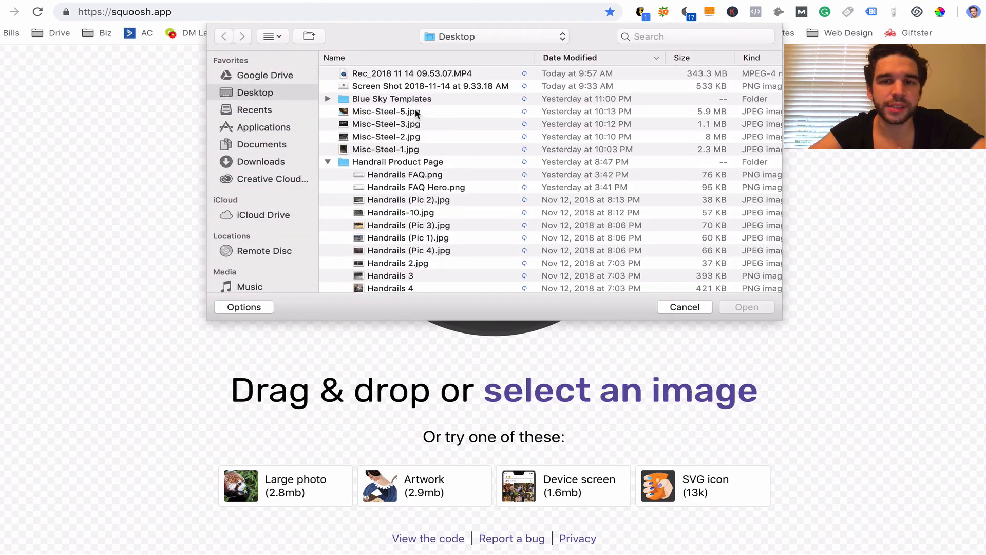
left_click(416, 114)
double_click(417, 113)
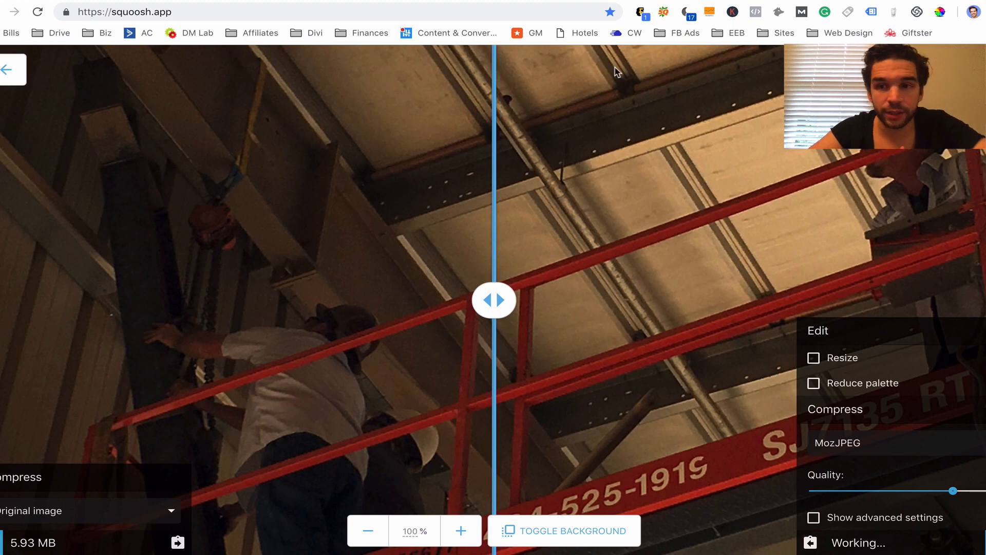
Compare the original with the compressed version across the divider and view the whole image at 17% zoom
left_click_drag(507, 295, 590, 299)
left_click_drag(445, 316, 554, 288)
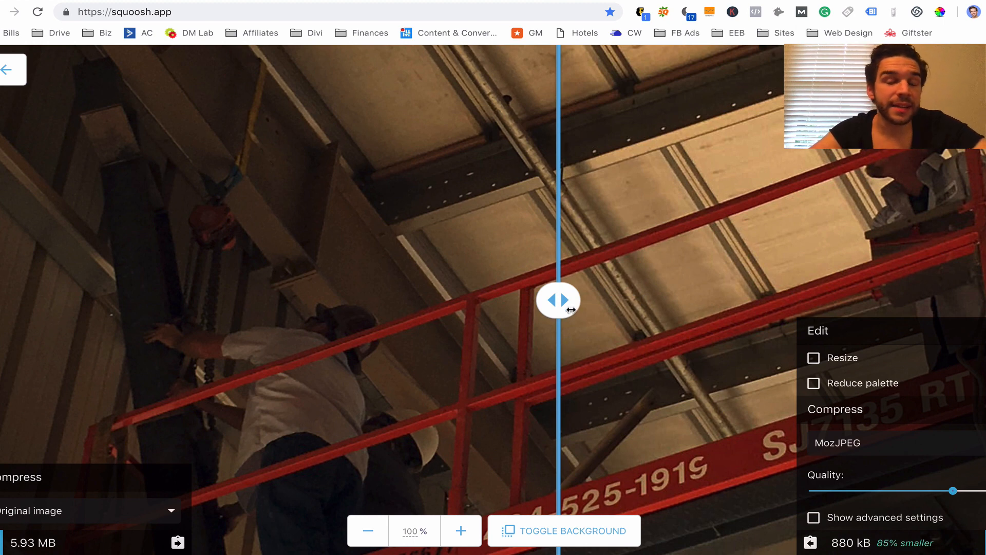
left_click_drag(560, 301, 442, 306)
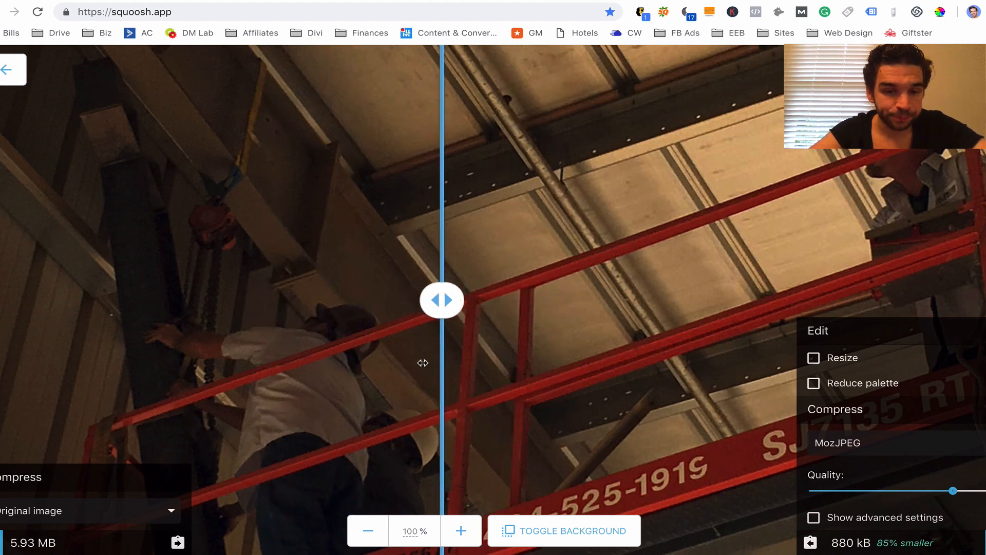
left_click(368, 530)
left_click(367, 531)
left_click(368, 530)
left_click(367, 530)
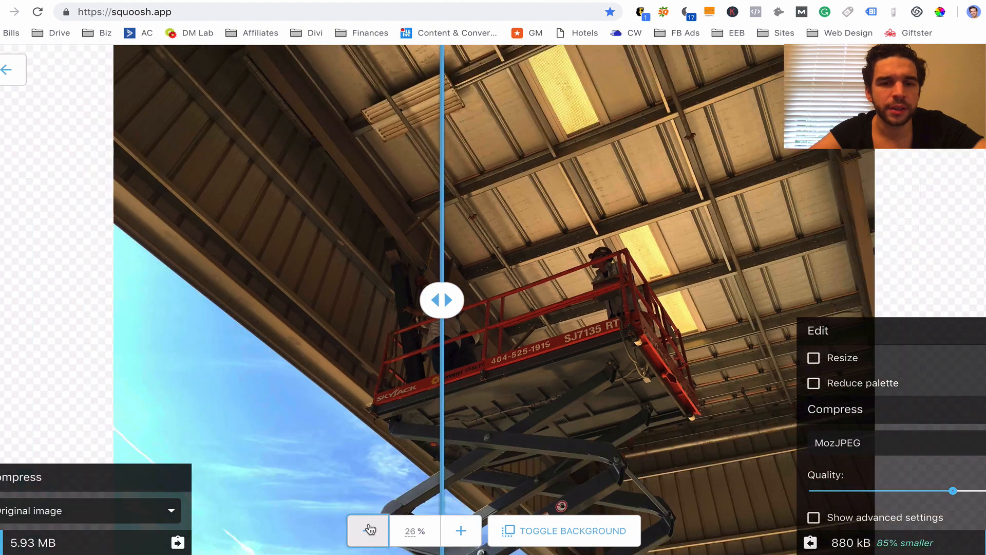
left_click(368, 531)
left_click(368, 531)
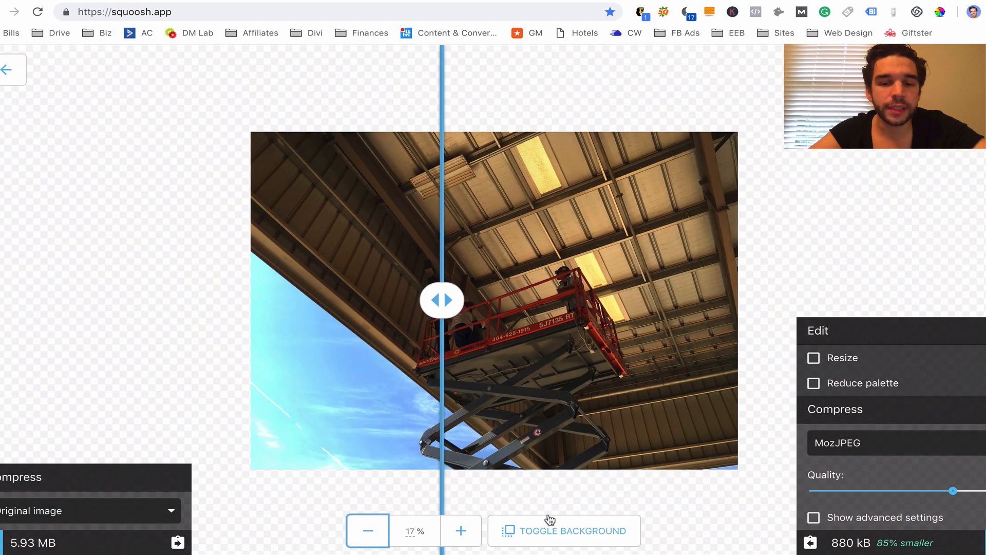
Switch the preview background to the dark checkerboard
left_click(556, 531)
left_click(556, 531)
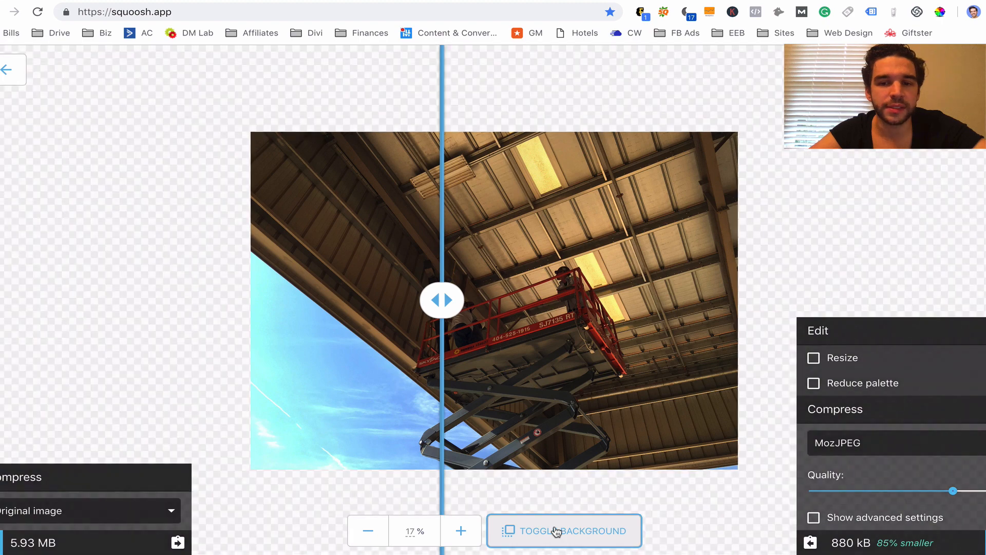
left_click(557, 531)
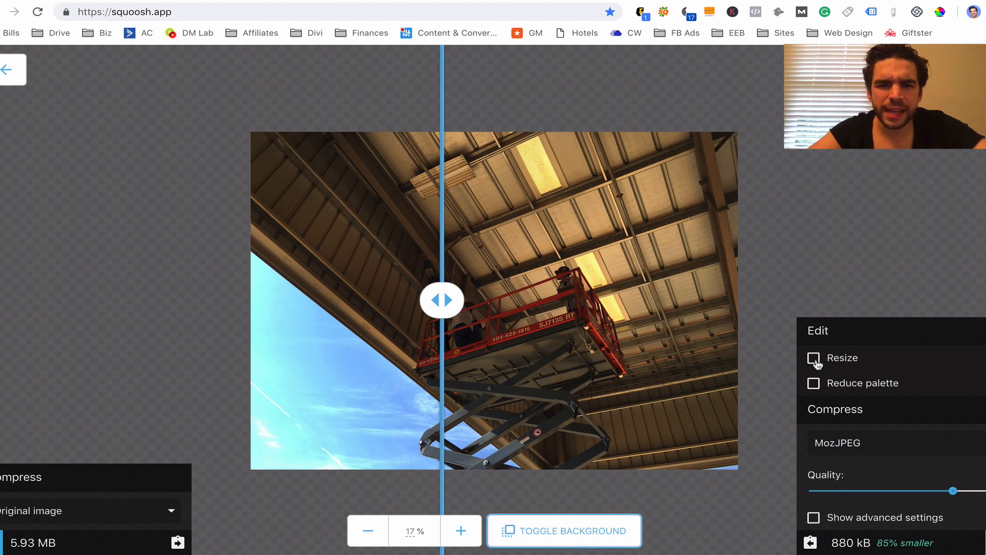
Resize the compressed image to a width of 2000 with the aspect ratio maintained and compare it with the original
left_click(816, 361)
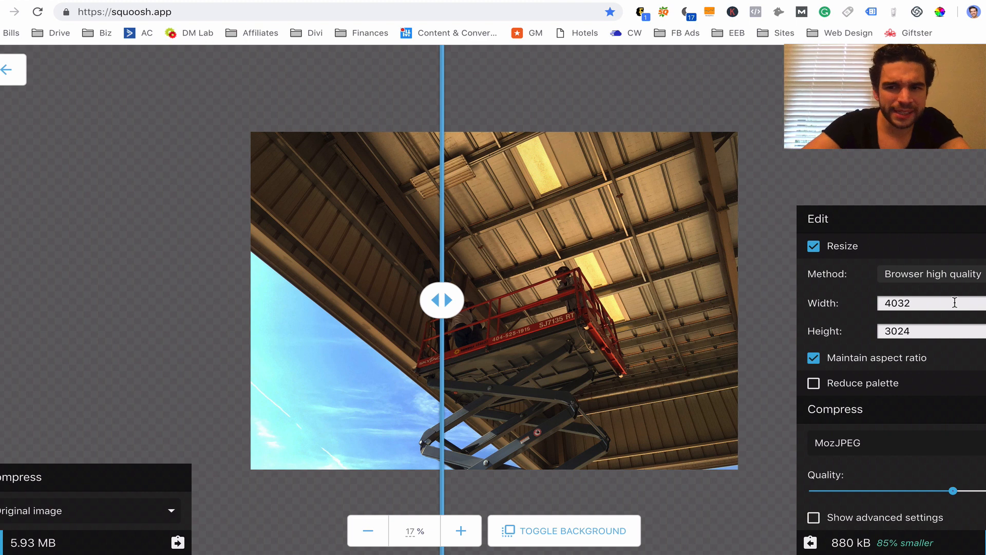
double_click(955, 303)
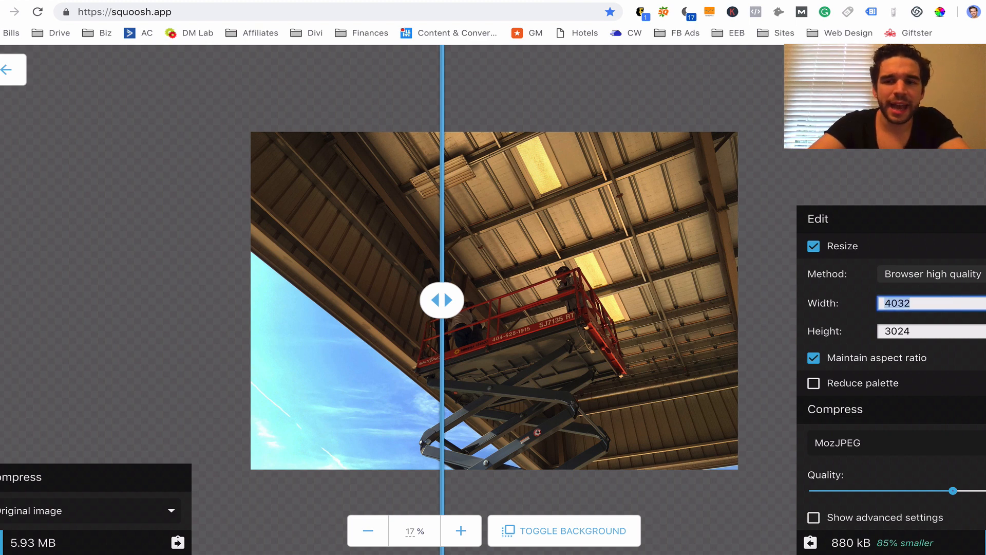
type("2000")
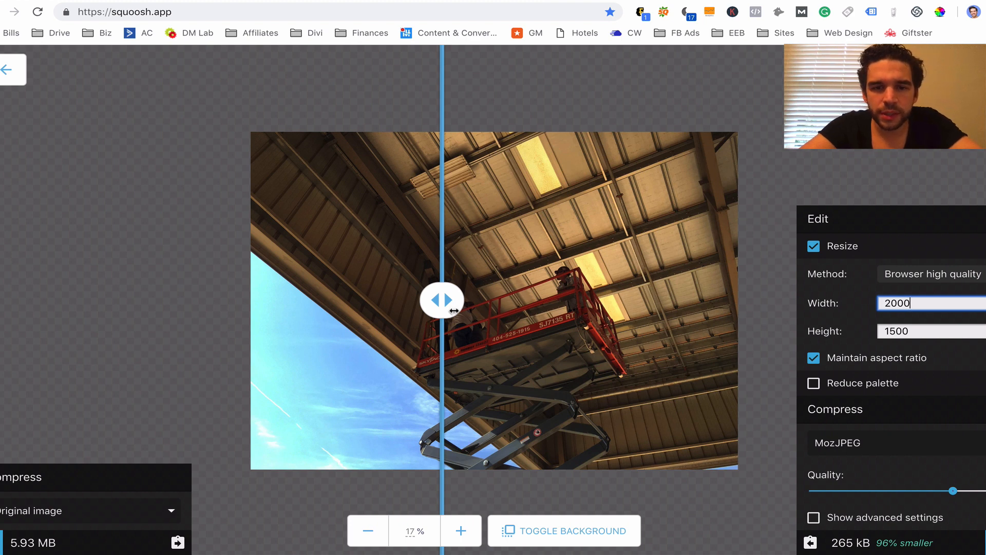
left_click_drag(442, 300, 477, 295)
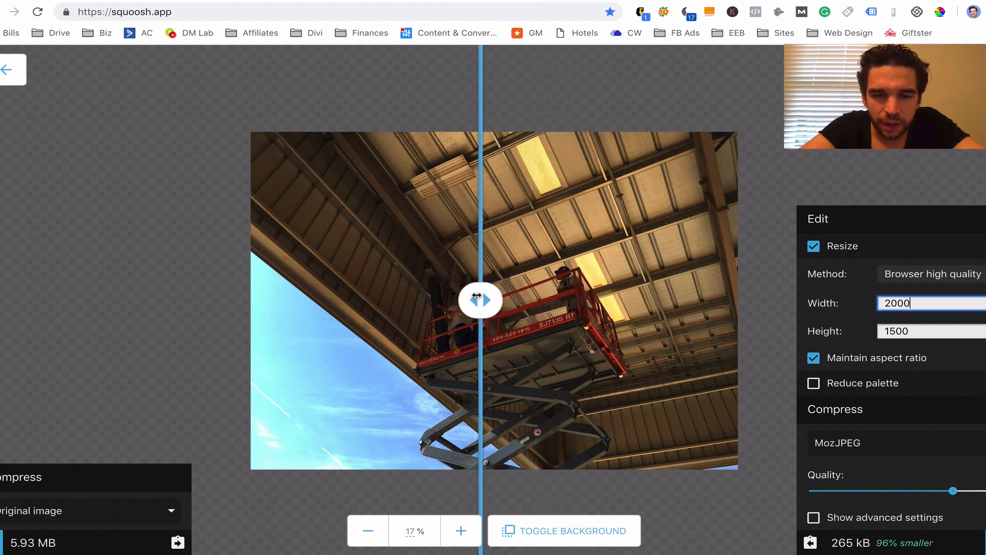
left_click(461, 531)
left_click(461, 531)
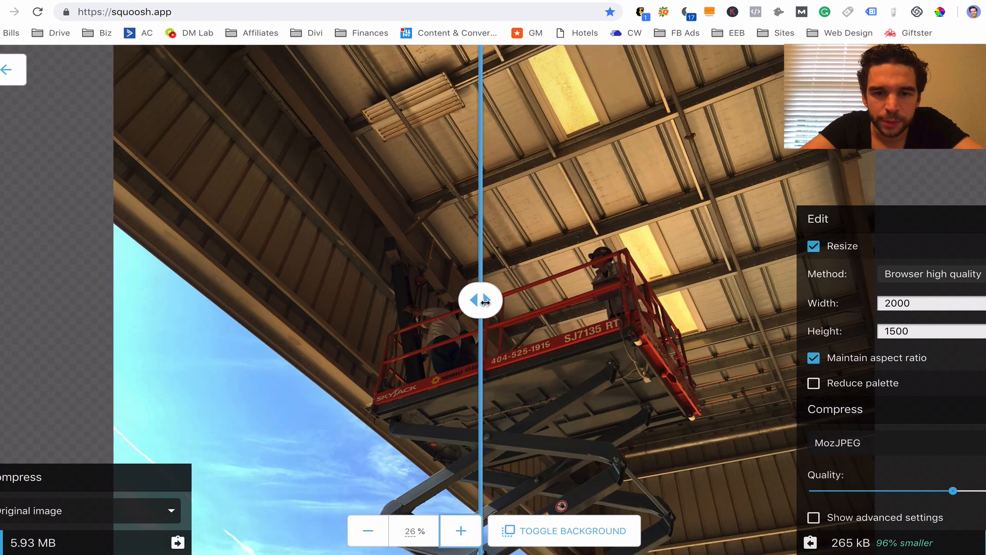
left_click_drag(484, 300, 600, 328)
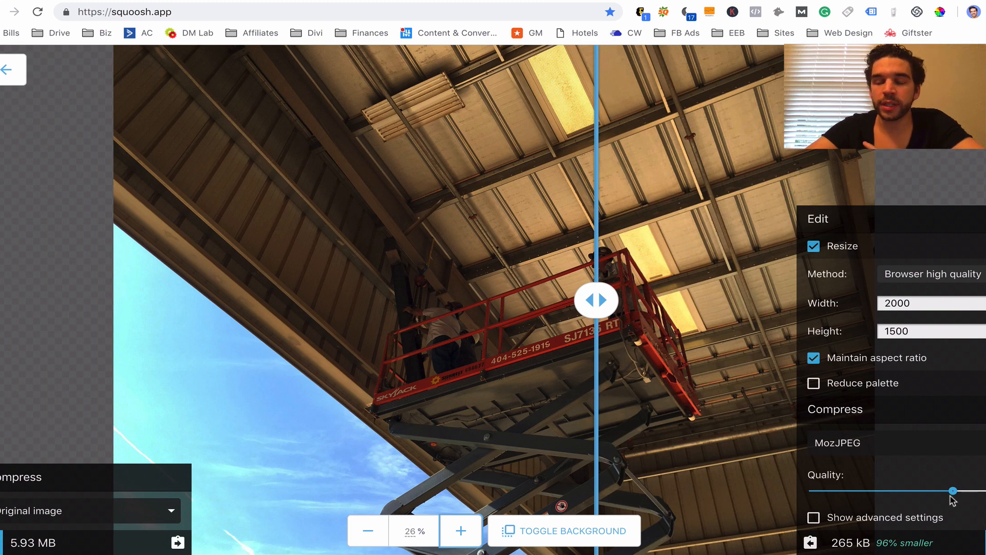
Try reducing the palette to the fewest colors, compare the effect with the original, and turn the palette reduction off
left_click(812, 385)
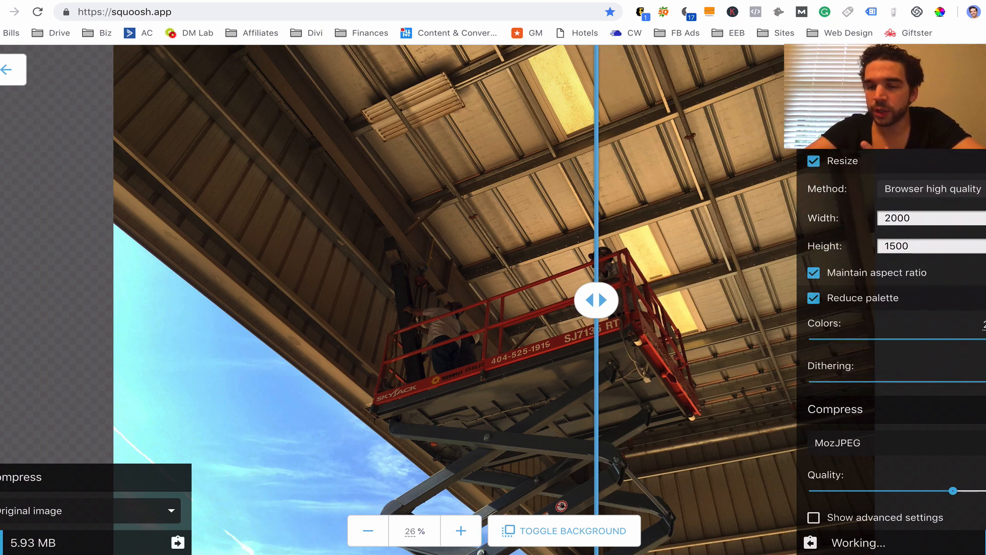
left_click(887, 341)
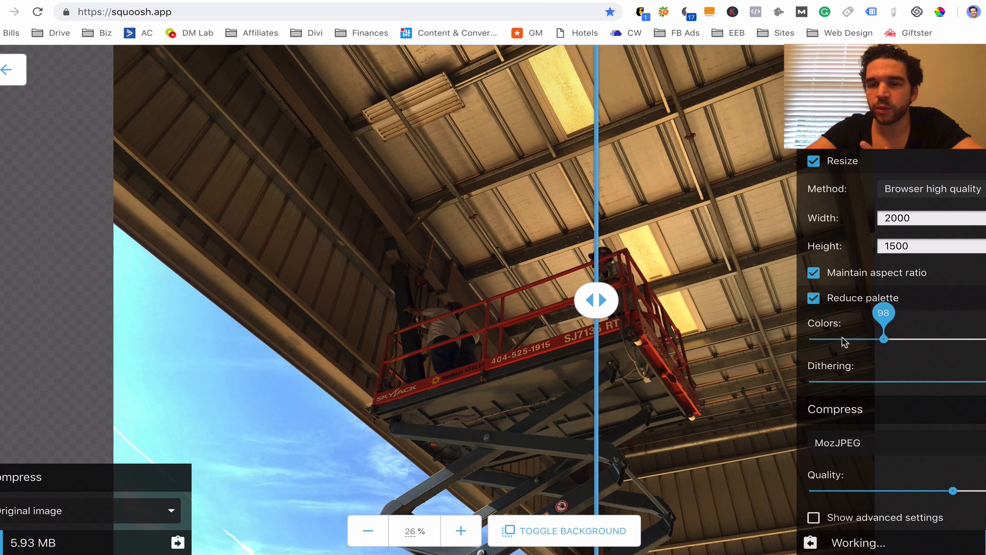
left_click_drag(845, 342, 780, 345)
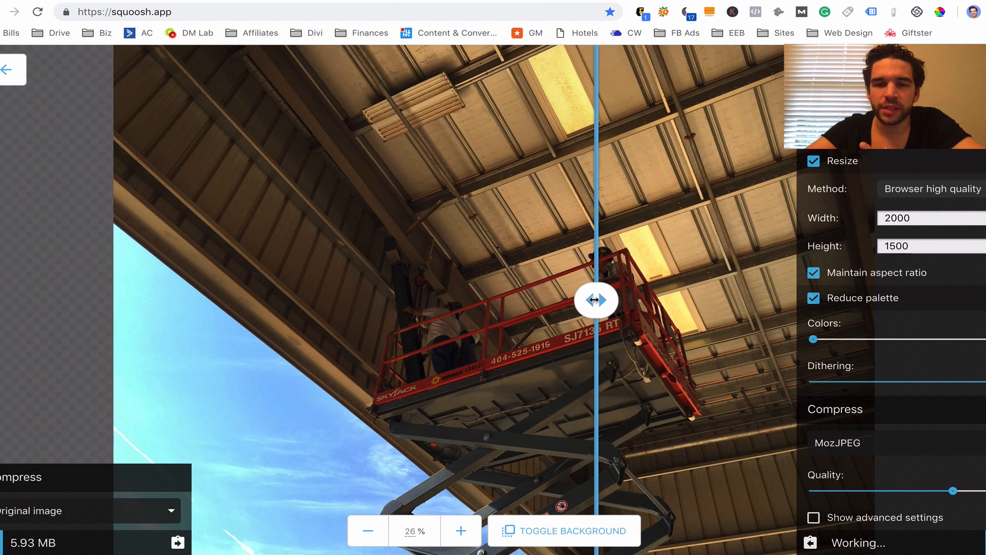
left_click_drag(594, 300, 456, 302)
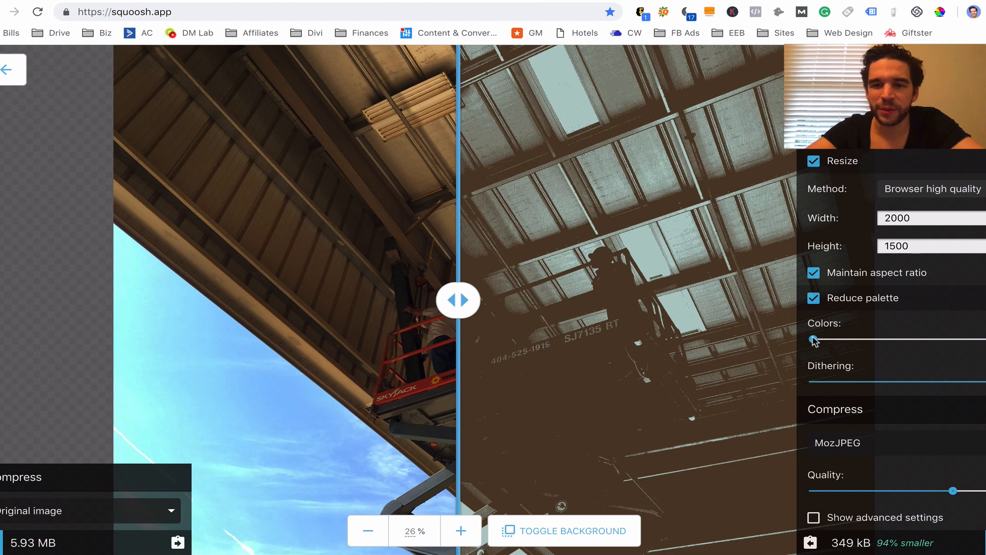
left_click_drag(814, 340, 915, 340)
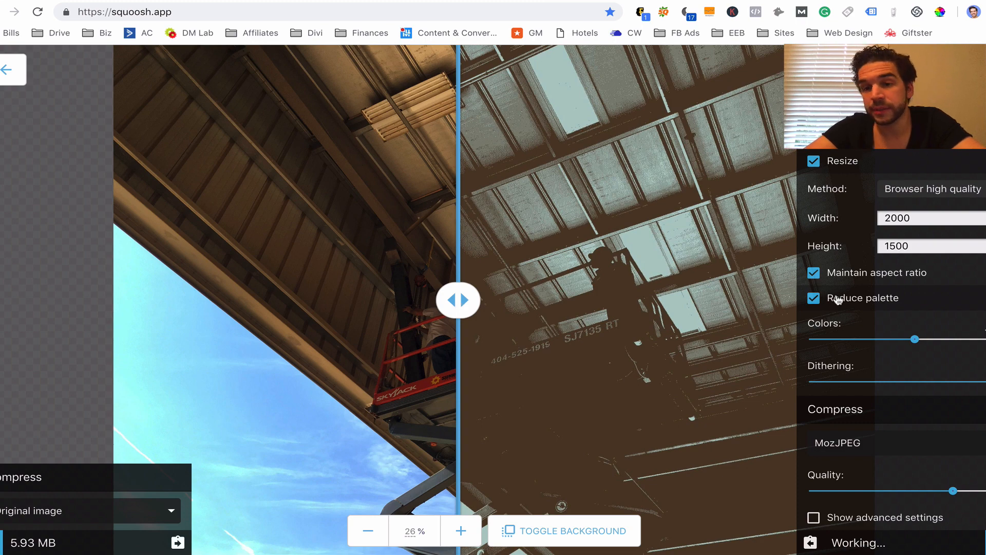
left_click(815, 300)
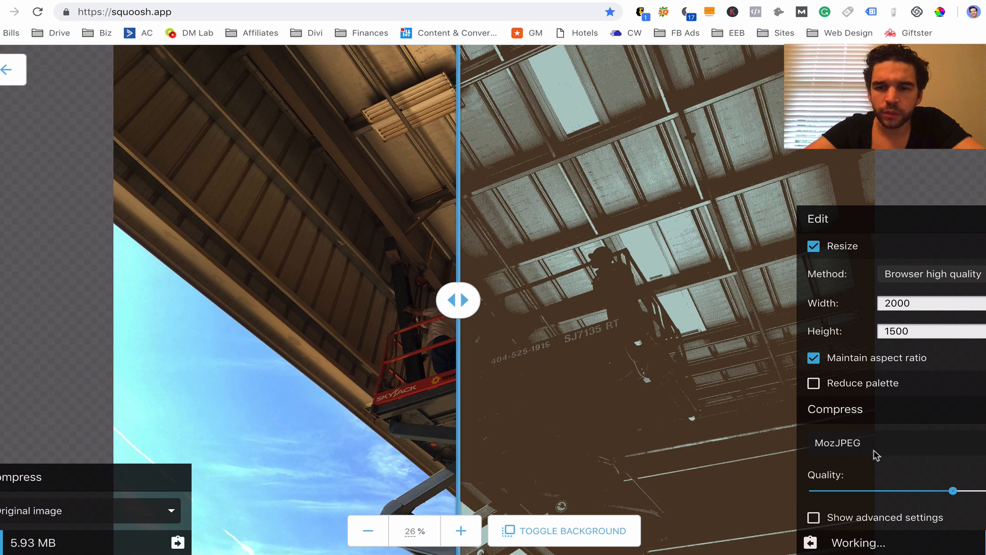
Keep MozJPEG as the compression format, lower its quality moderately, and compare the output with the original
left_click(908, 451)
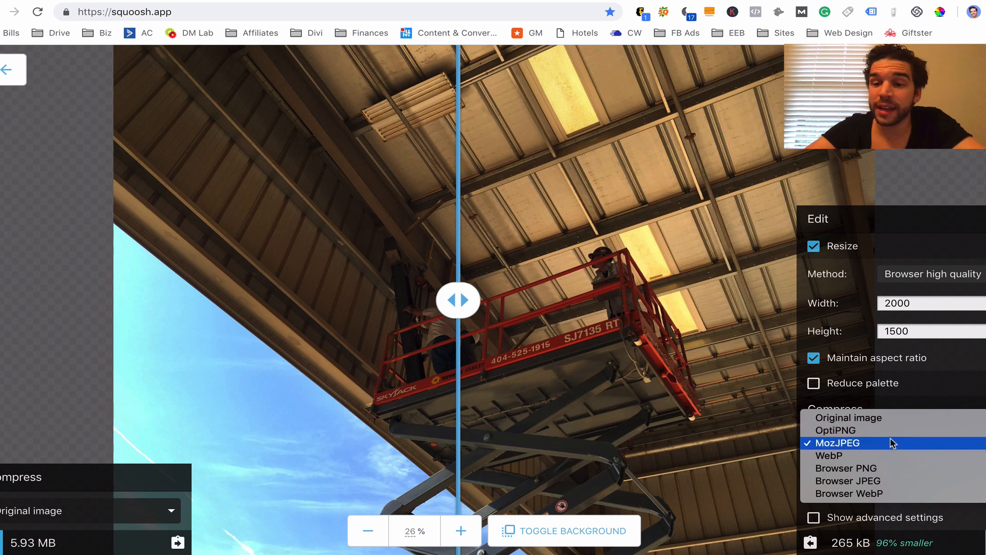
left_click(892, 443)
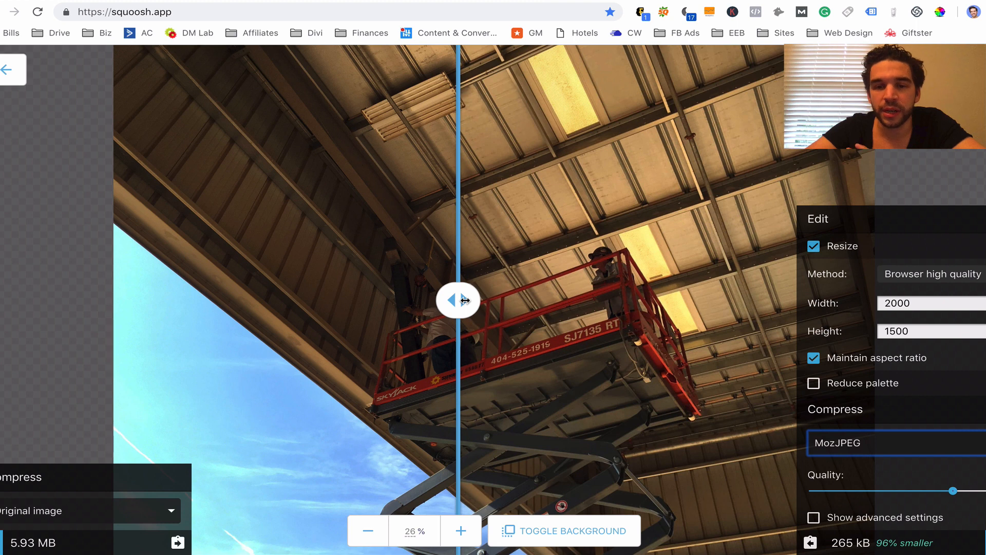
left_click_drag(465, 300, 599, 279)
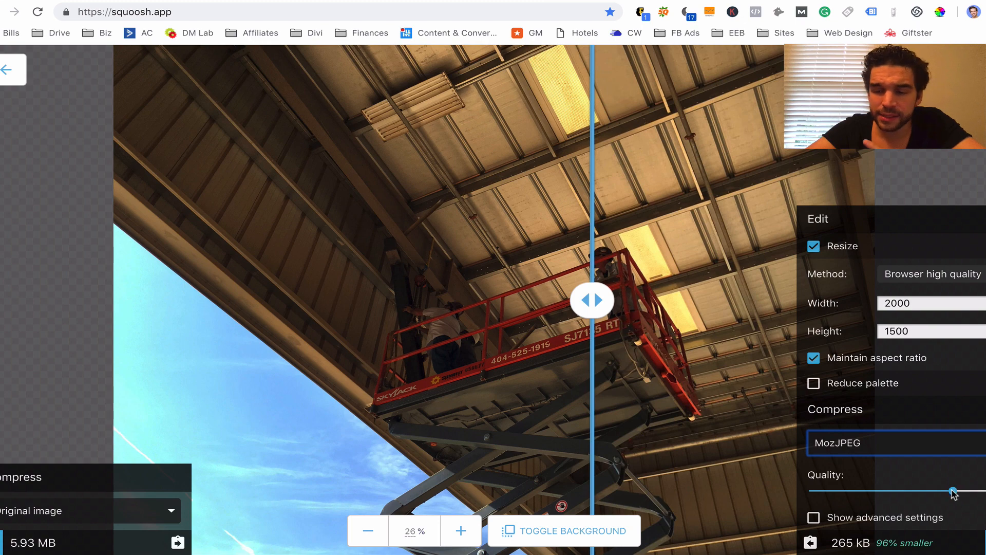
left_click_drag(951, 491, 919, 491)
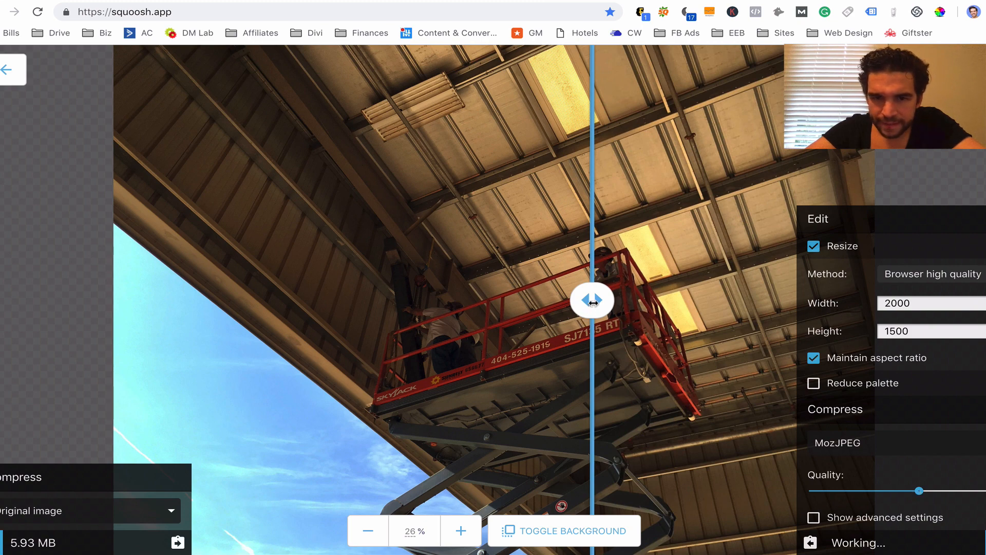
left_click_drag(593, 303, 367, 328)
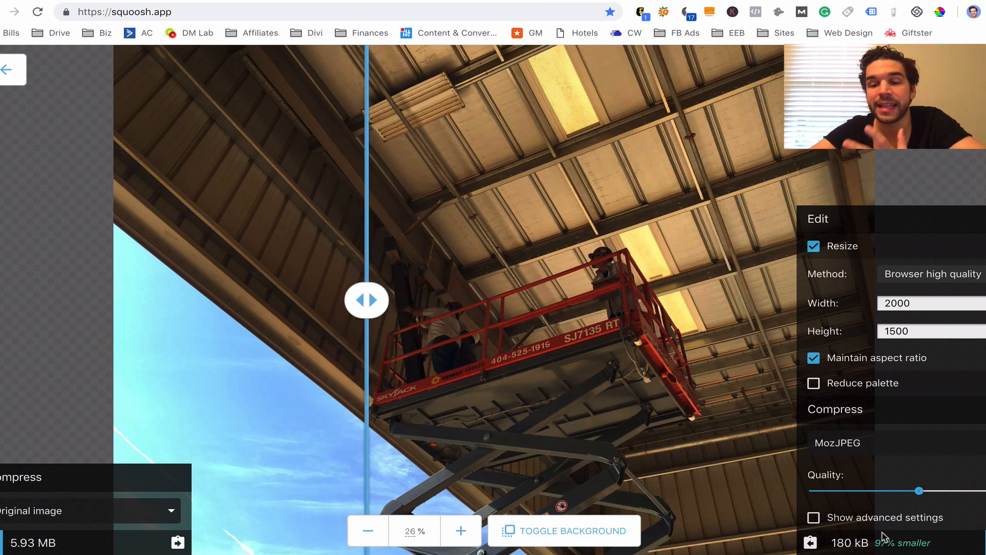
Review the advanced MozJPEG settings and hide them again
left_click(814, 522)
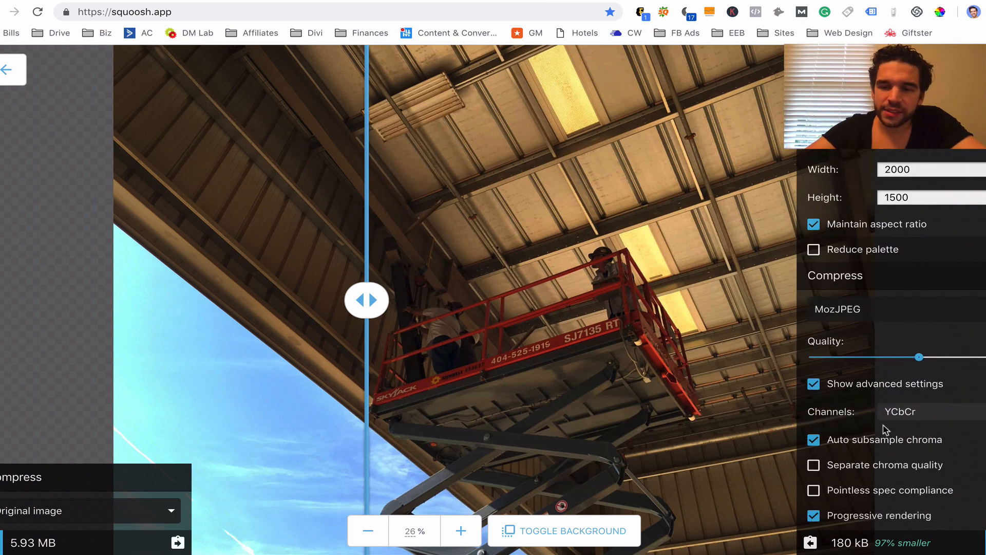
scroll(885, 429, "down", 3)
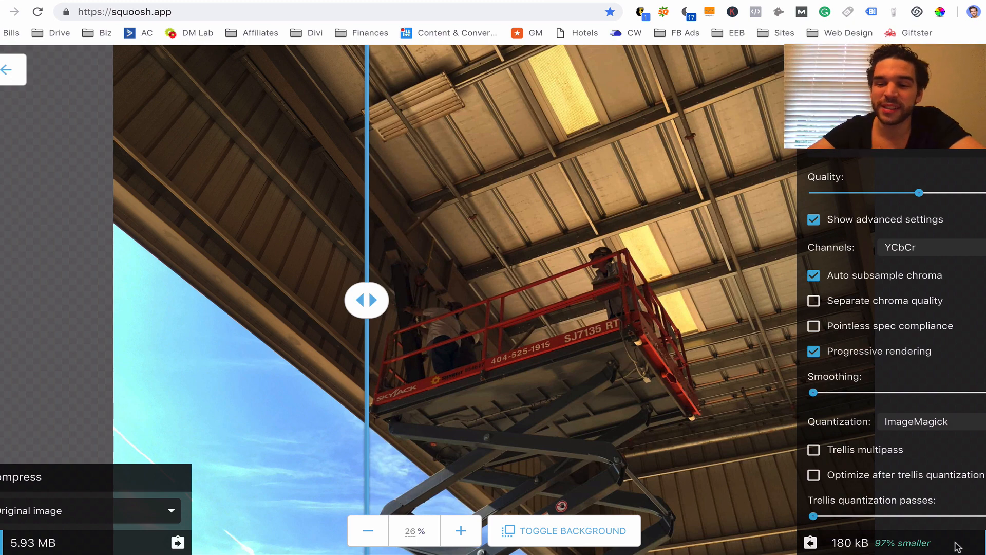
left_click(815, 220)
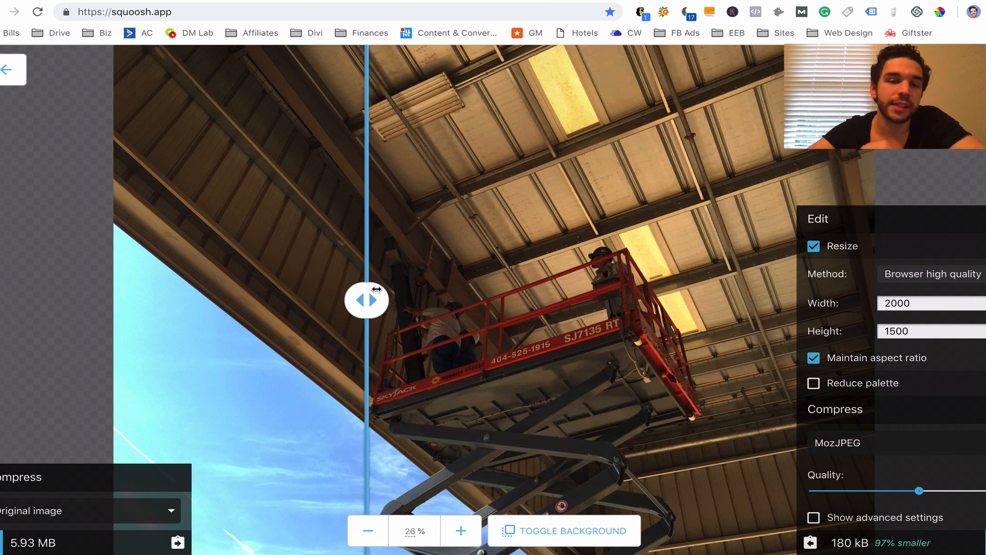
Test the MozJPEG quality near its minimum and settle on a mid-range quality level
mouse_move(375, 294)
left_mouse_down()
mouse_move(681, 277)
mouse_move(395, 294)
left_mouse_up()
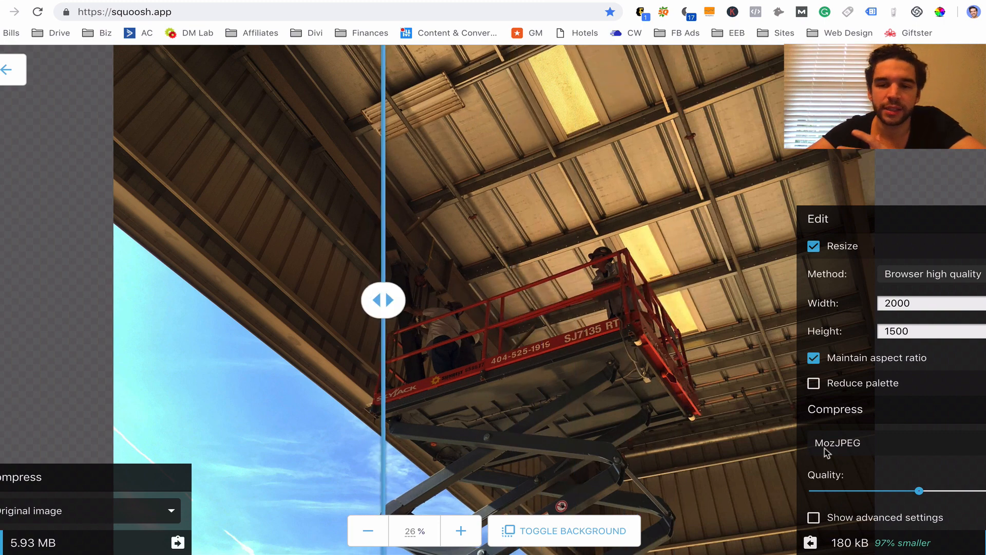
left_click(820, 492)
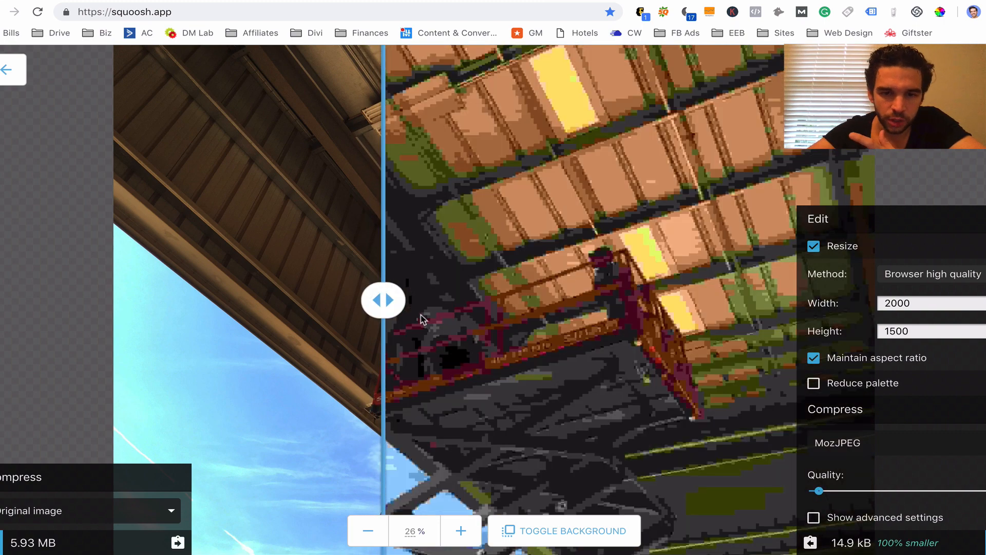
left_click(905, 492)
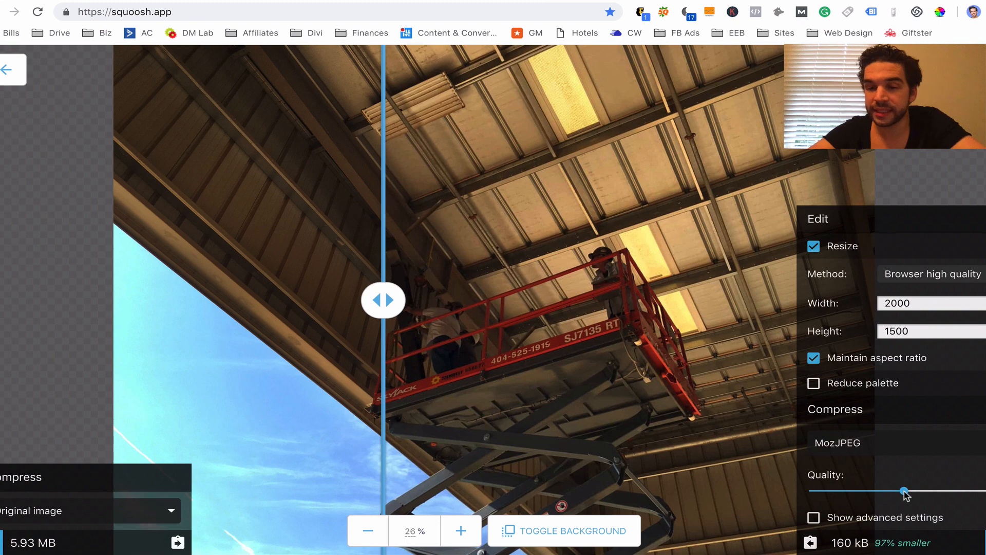
Download the compressed image and open Misc-Steel-5 (1).jpg in Preview
left_click(178, 540)
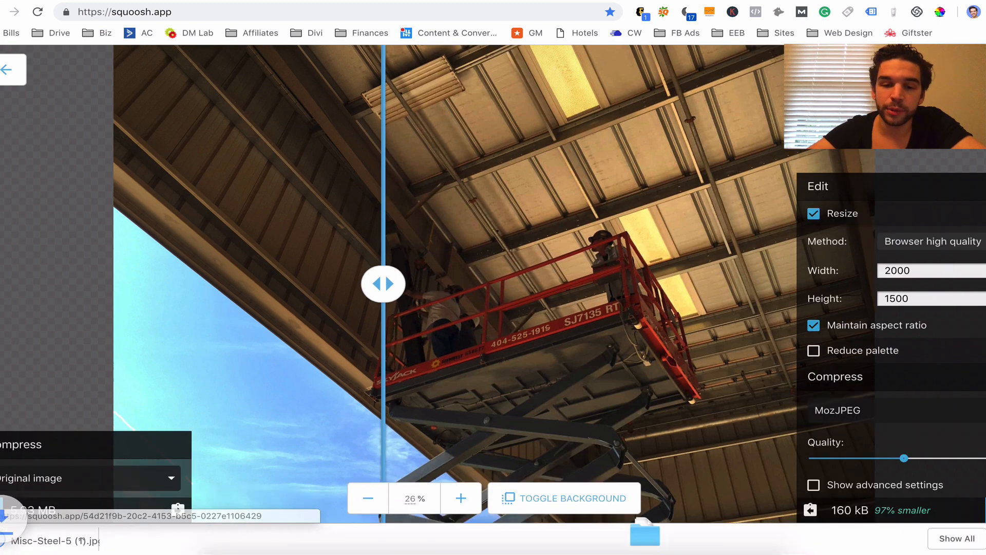
left_click(124, 539)
left_click(91, 539)
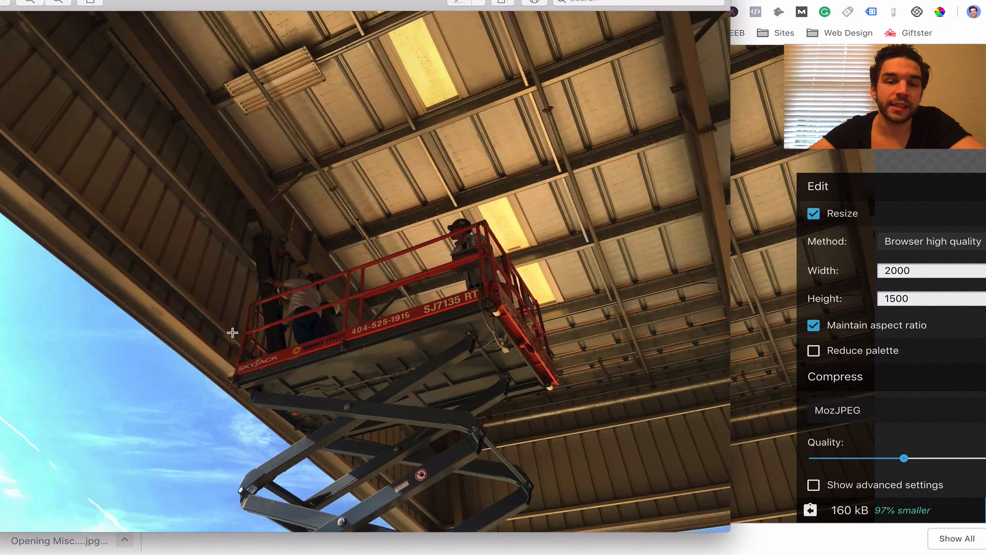
Check the downloaded image's file size in its file information and close the image to return to Squoosh
left_click(203, 0)
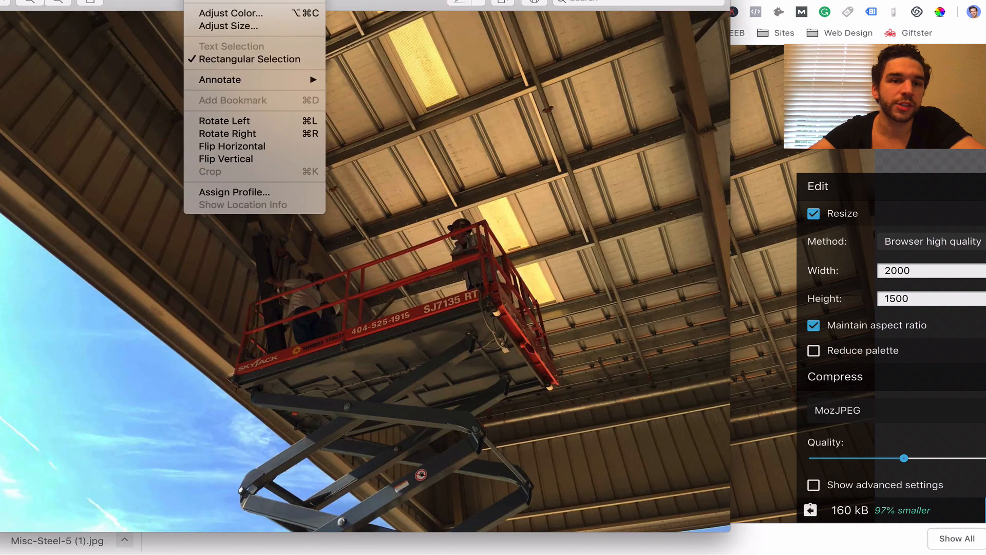
key("super+i")
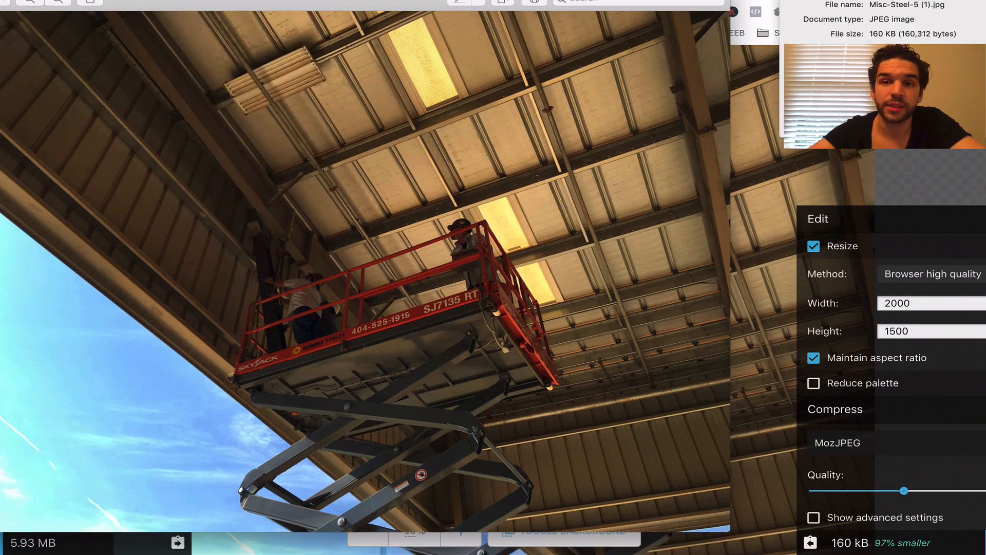
key("super+i")
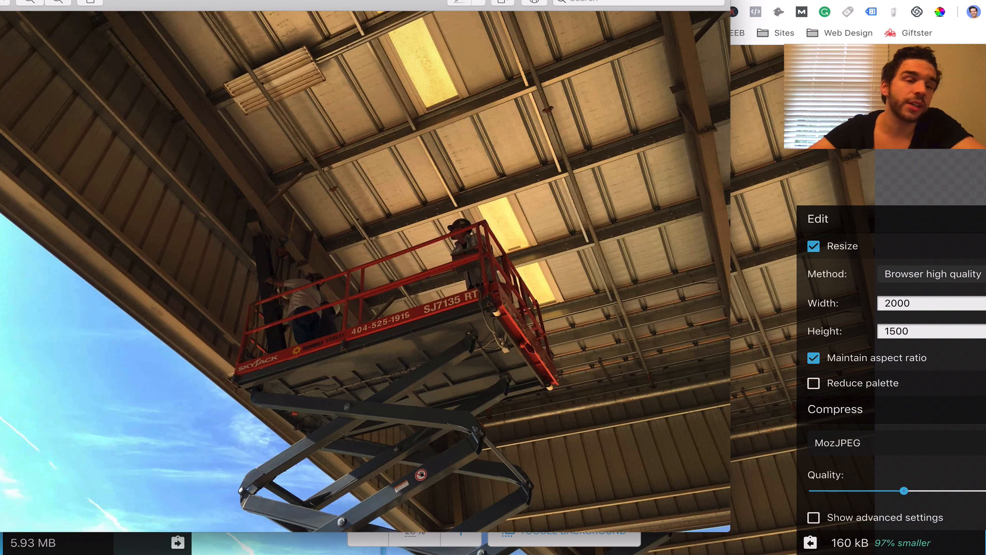
key("super+w")
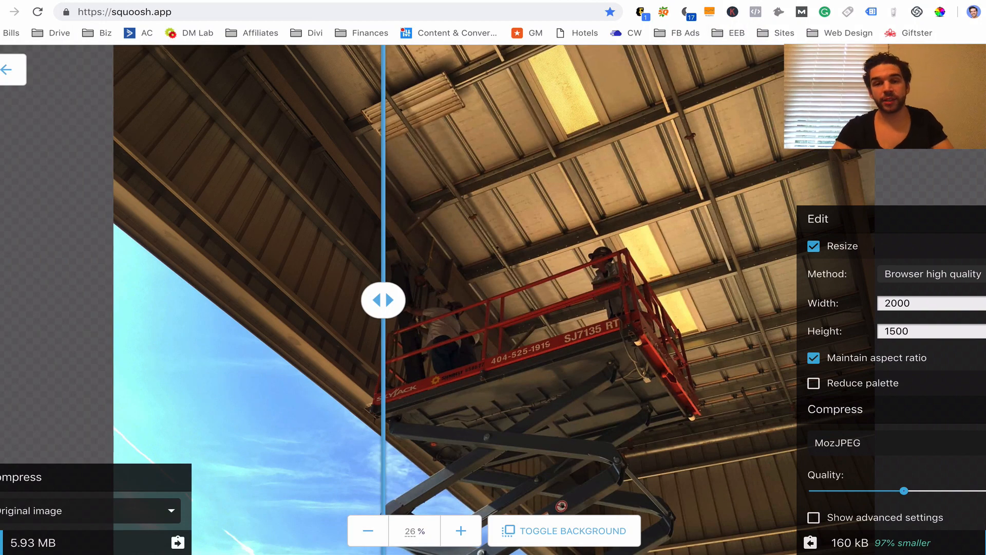